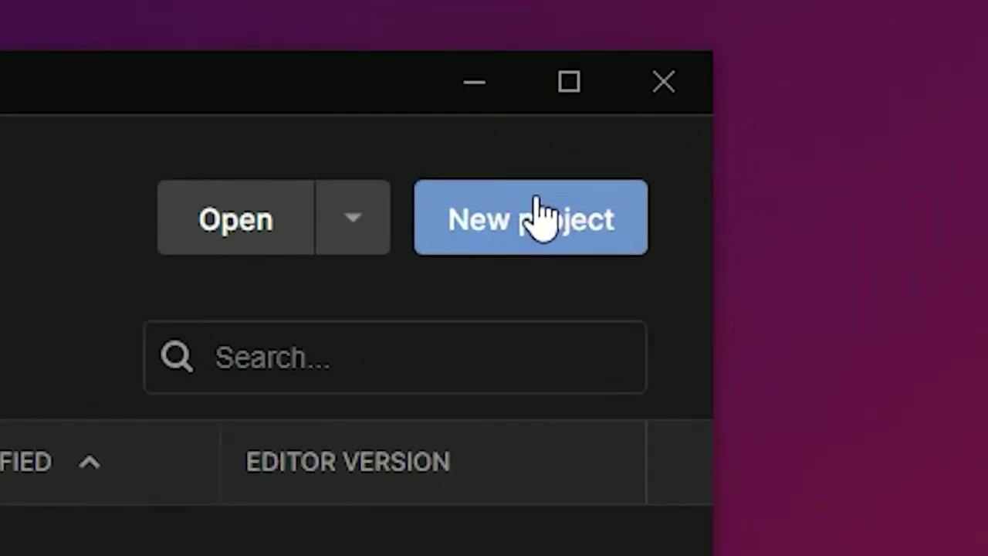
Create a new 3D Core project named 'asjhfdajkdsajkhdah' in Unity Hub
left_click(855, 86)
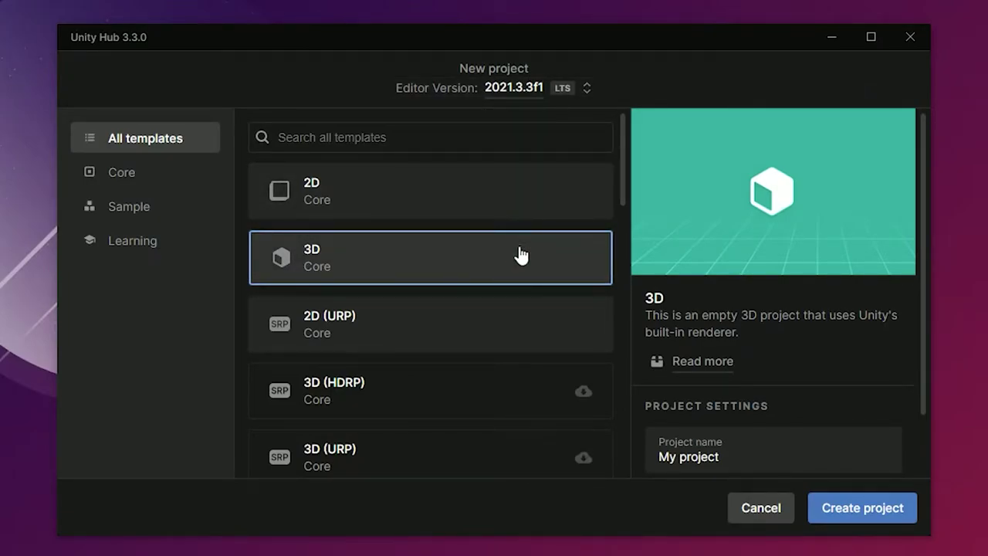
left_click(790, 457)
left_click_drag(787, 456, 591, 456)
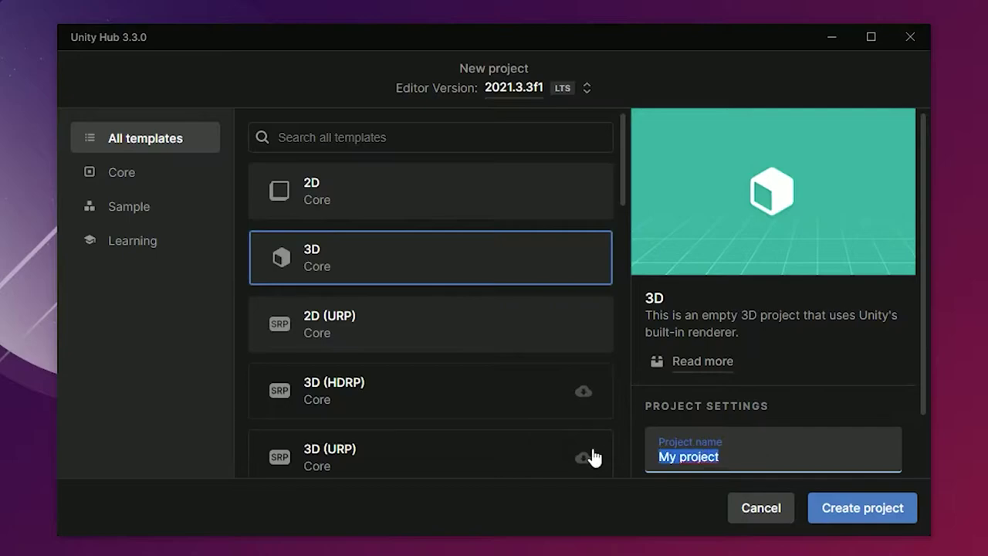
type("asjhfdajkdsajkhdah")
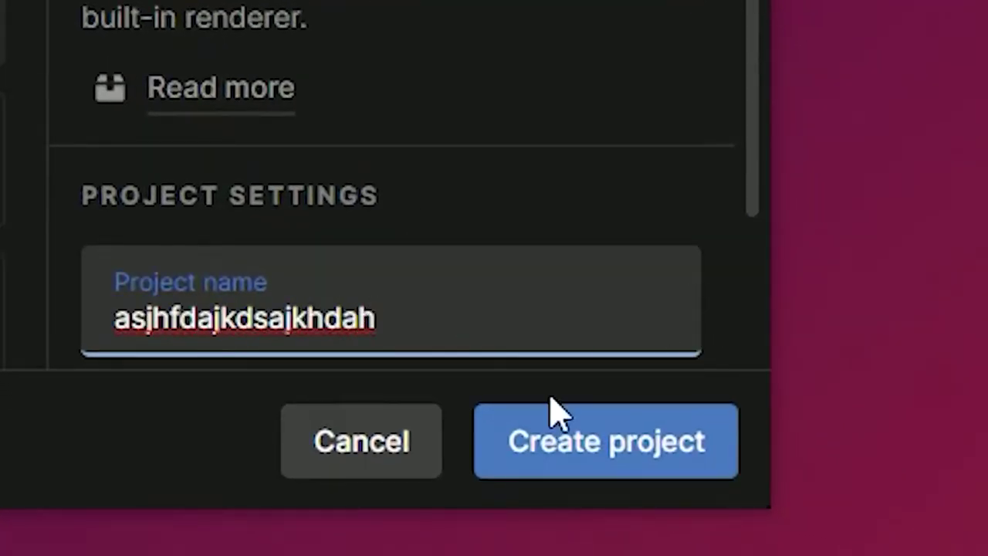
left_click(564, 448)
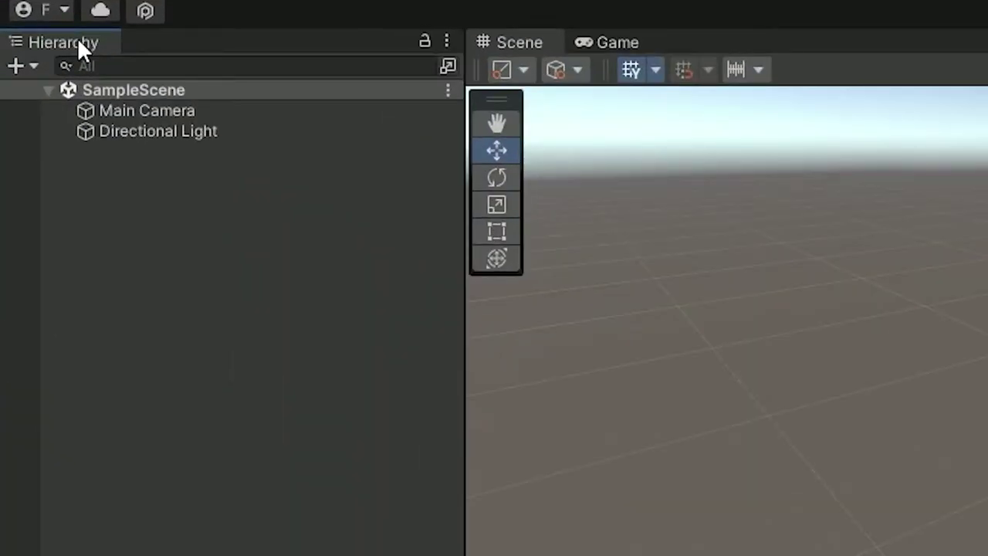
Inspect the default Main Camera and Directional Light from the Hierarchy
left_click(239, 112)
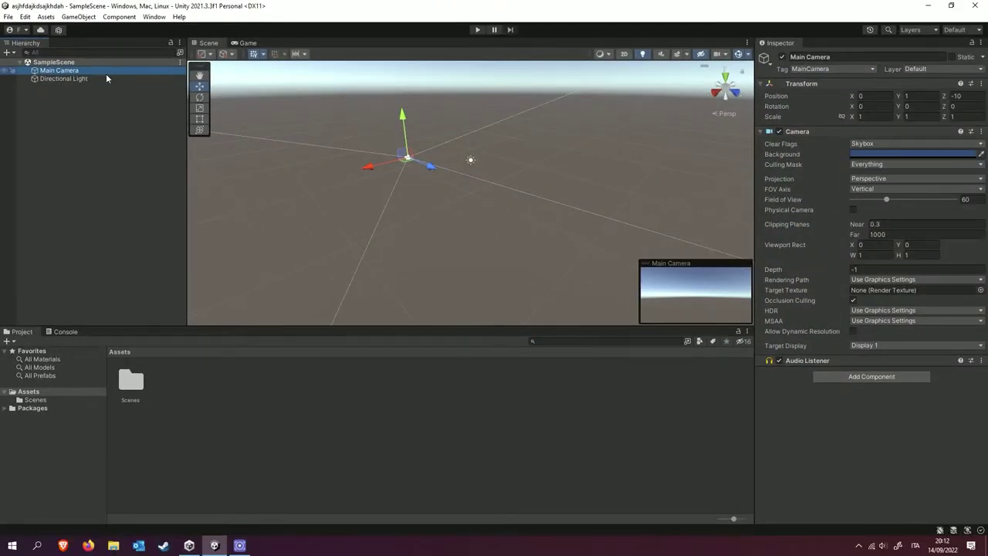
left_click(106, 78)
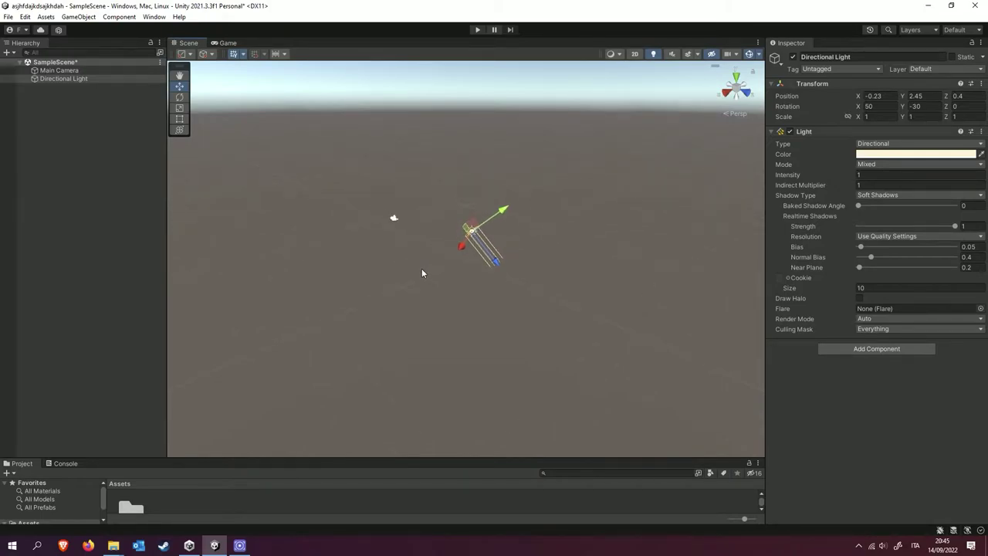
Look around the Scene view and frame the Main Camera with F
mouse_move(421, 270)
middle_mouse_down()
mouse_move(322, 291)
mouse_move(449, 291)
middle_mouse_up()
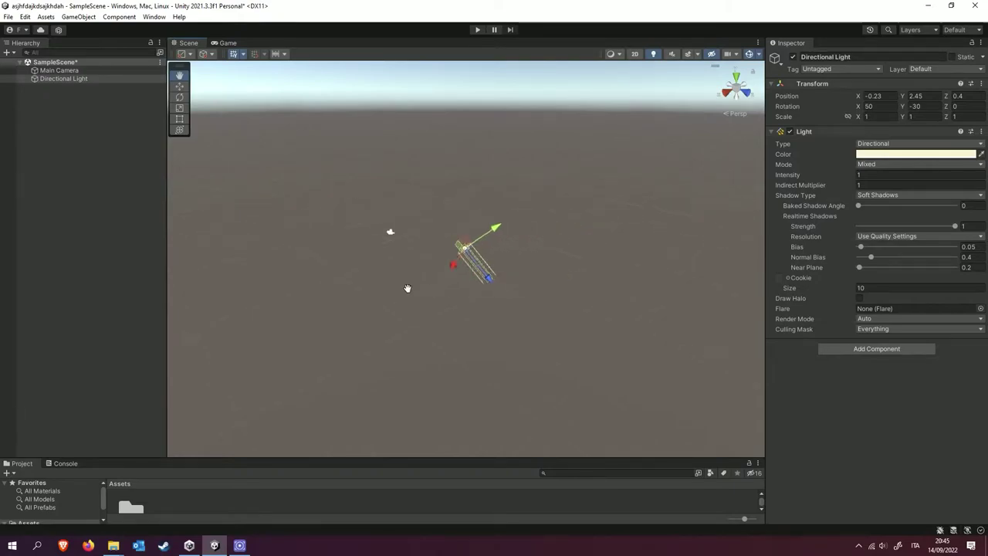
mouse_move(449, 290)
right_mouse_down()
mouse_move(637, 246)
mouse_move(610, 259)
right_mouse_up()
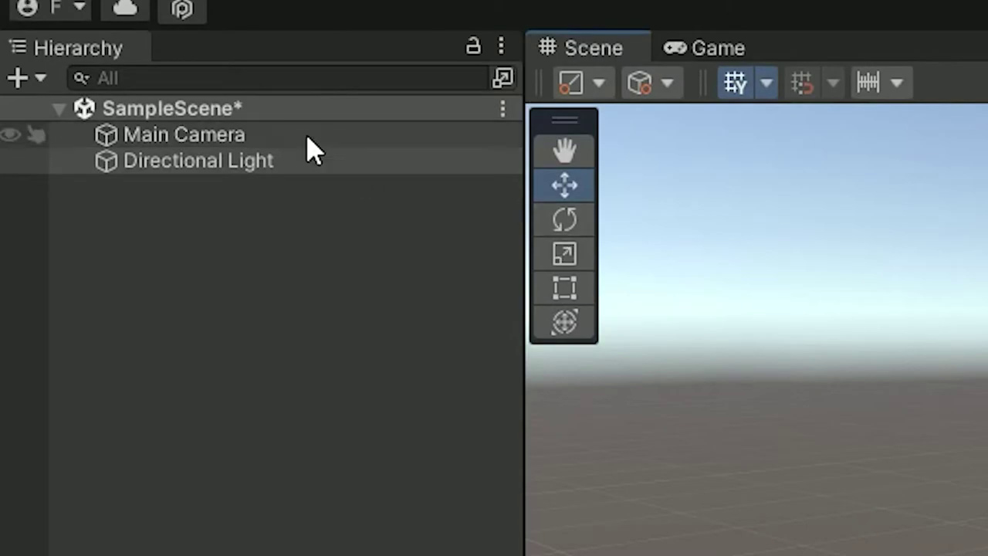
left_click(307, 137)
key("f")
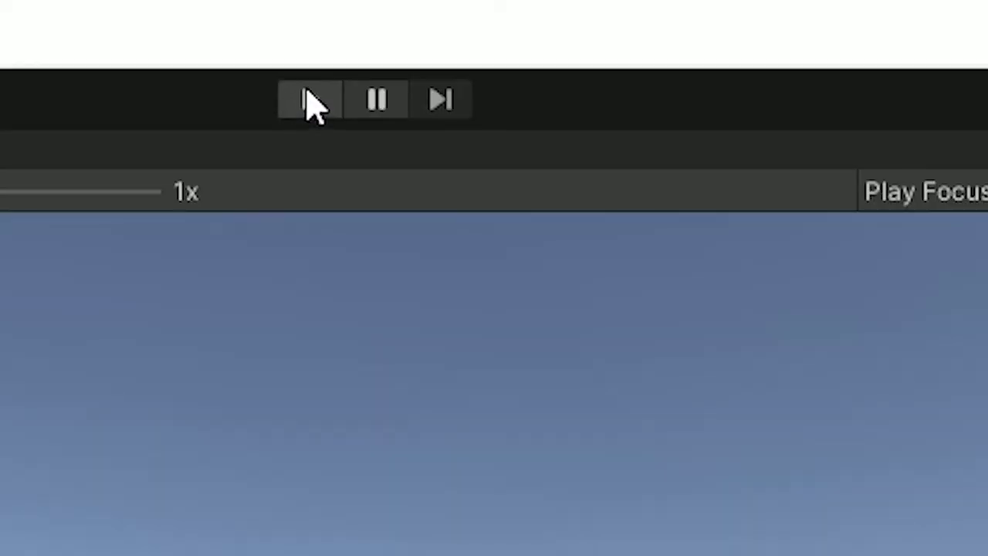
Start Play mode, pause it, and view the Main Camera's settings in the Inspector
left_click(377, 64)
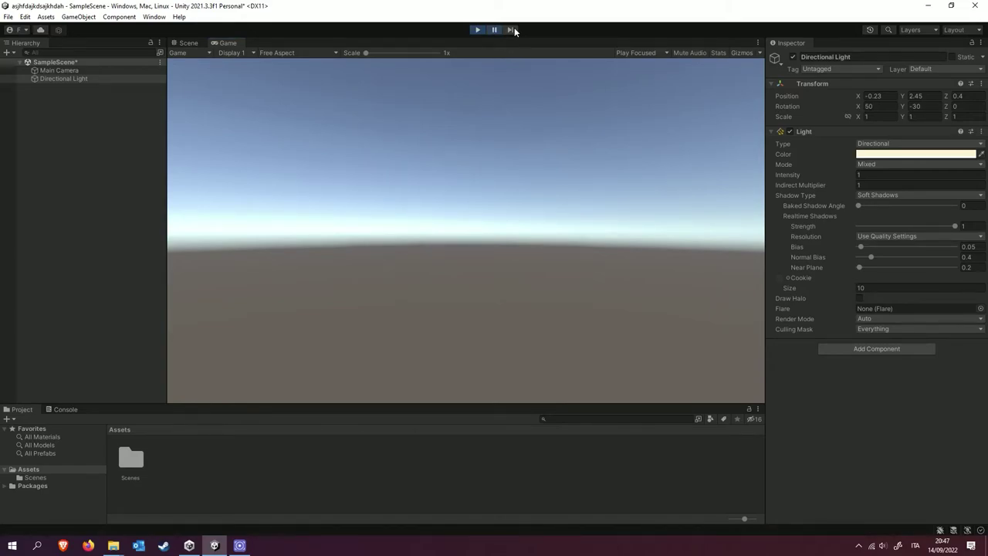
left_click(513, 30)
left_click(88, 69)
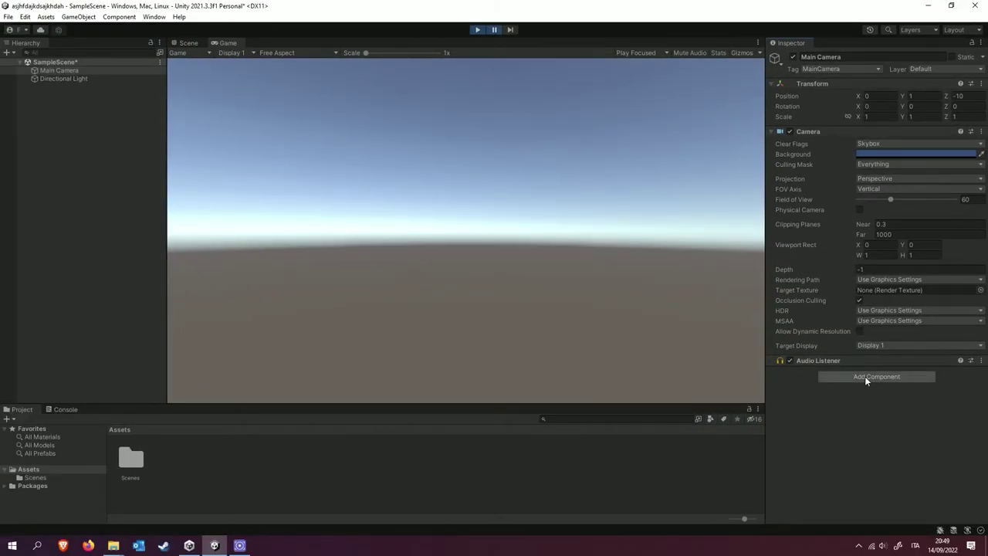
Browse Add Component, the Scenes folder's SampleScene, Packages and the Console
left_click(864, 376)
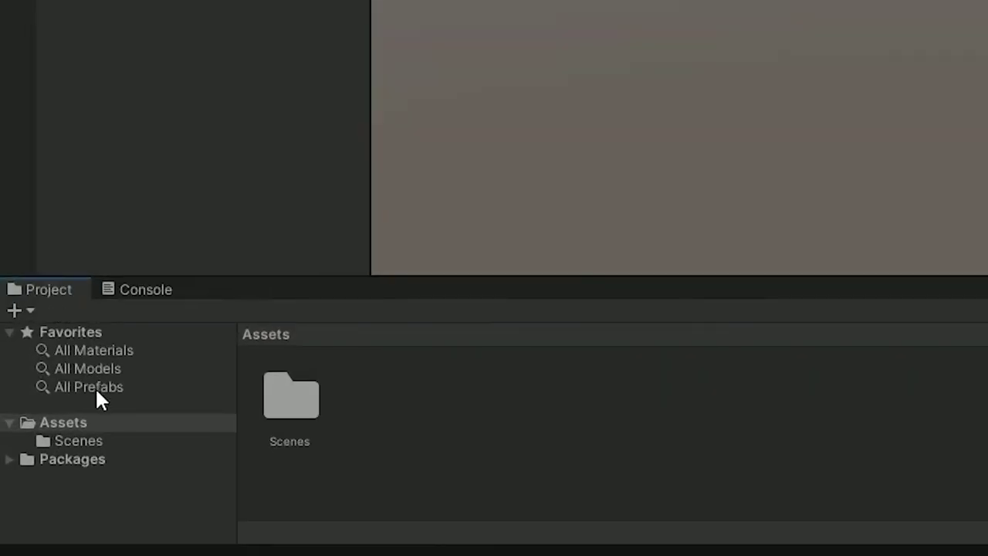
double_click(283, 417)
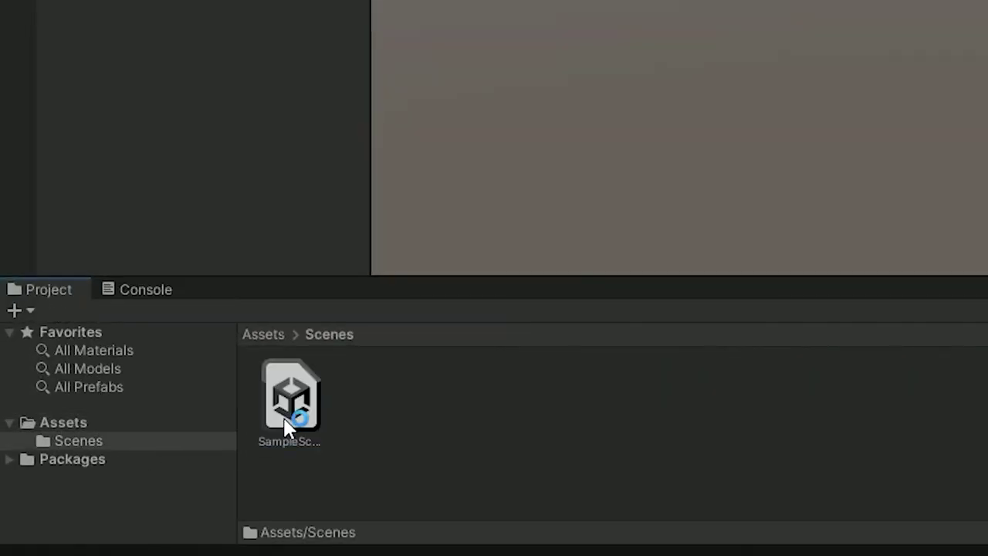
left_click(301, 431)
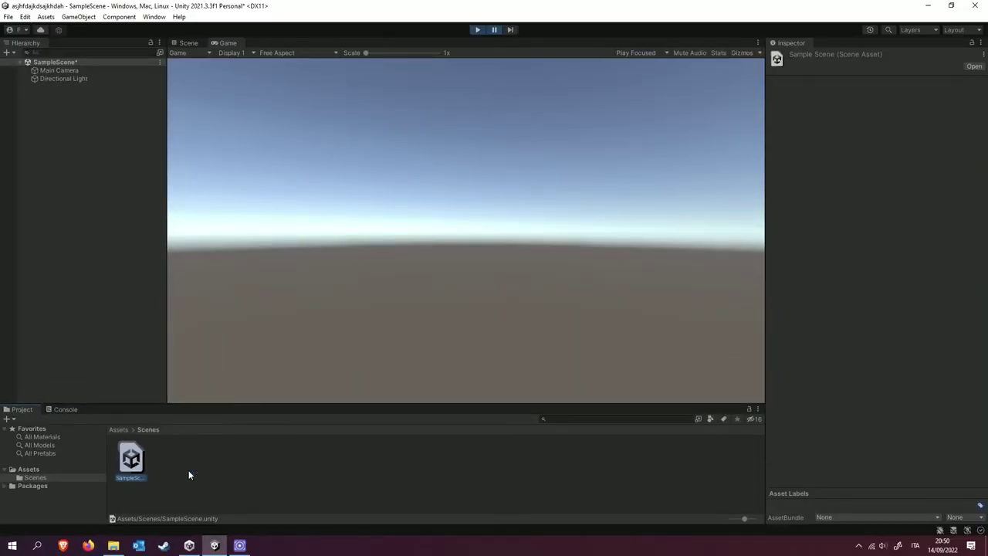
left_click(44, 487)
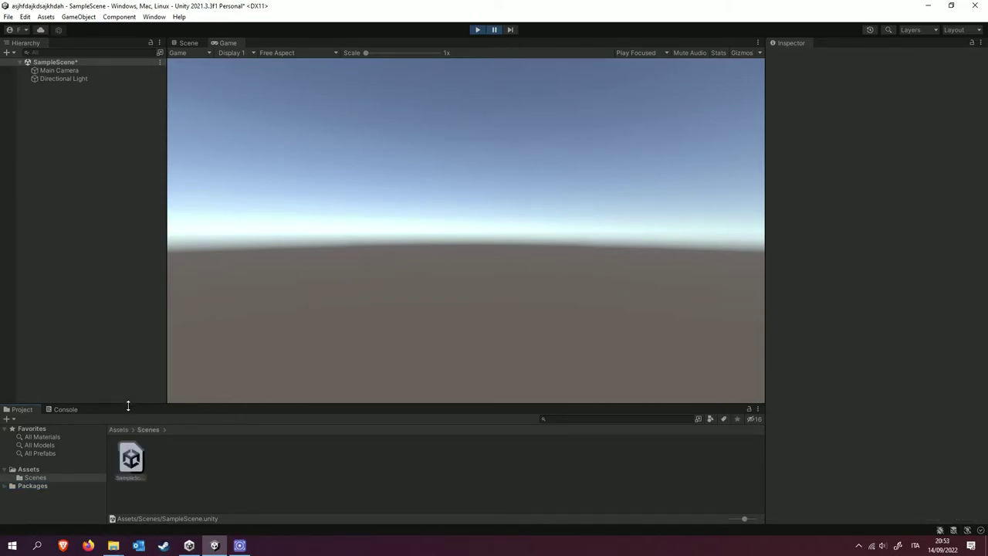
left_click(68, 410)
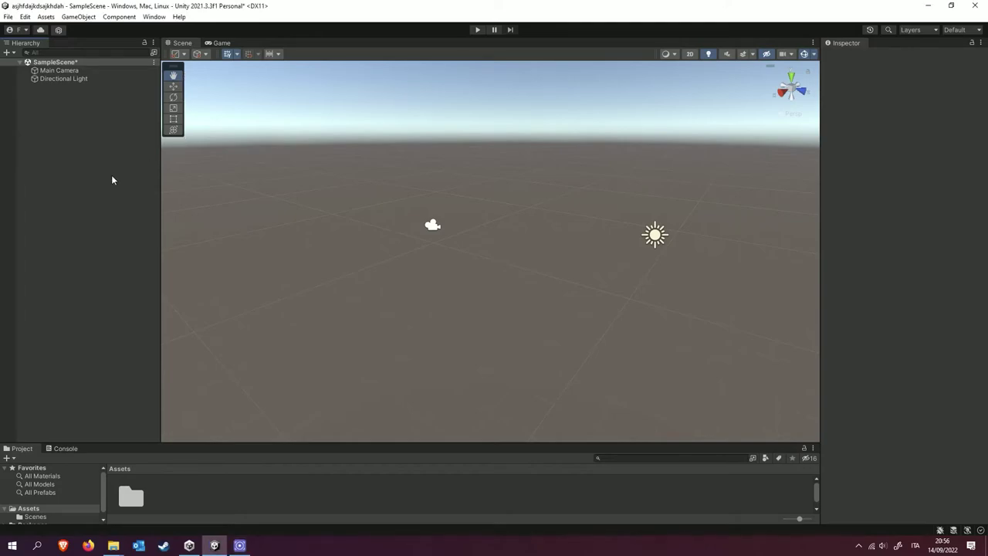
Add a 3D Object > Cube from the Hierarchy and name it 'Oniisan'
right_click(83, 133)
mouse_move(208, 396)
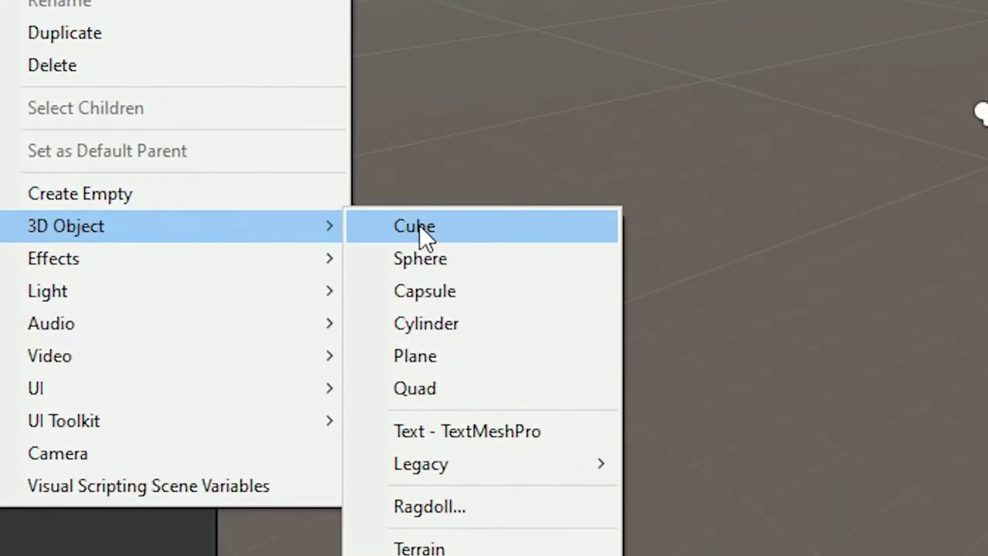
left_click(540, 398)
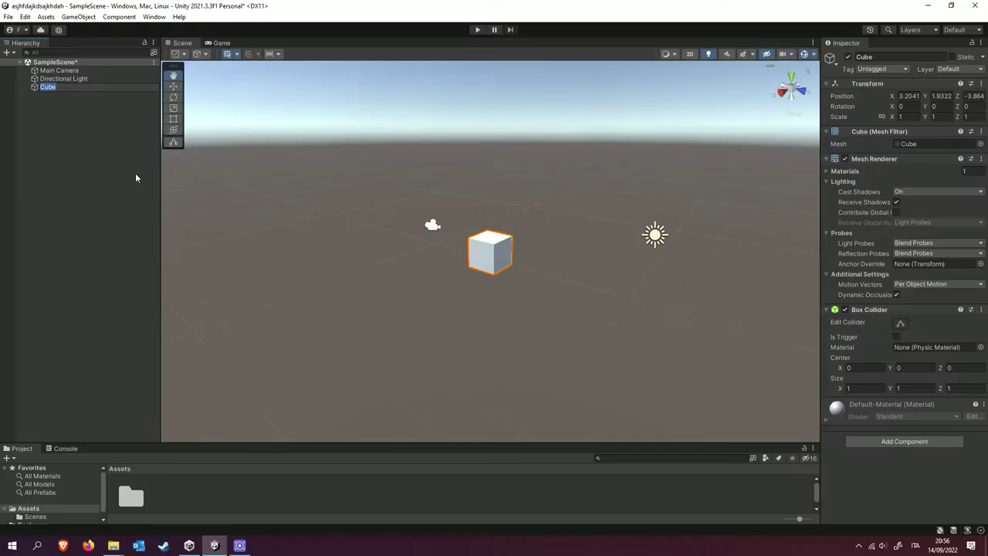
type("Oniisan")
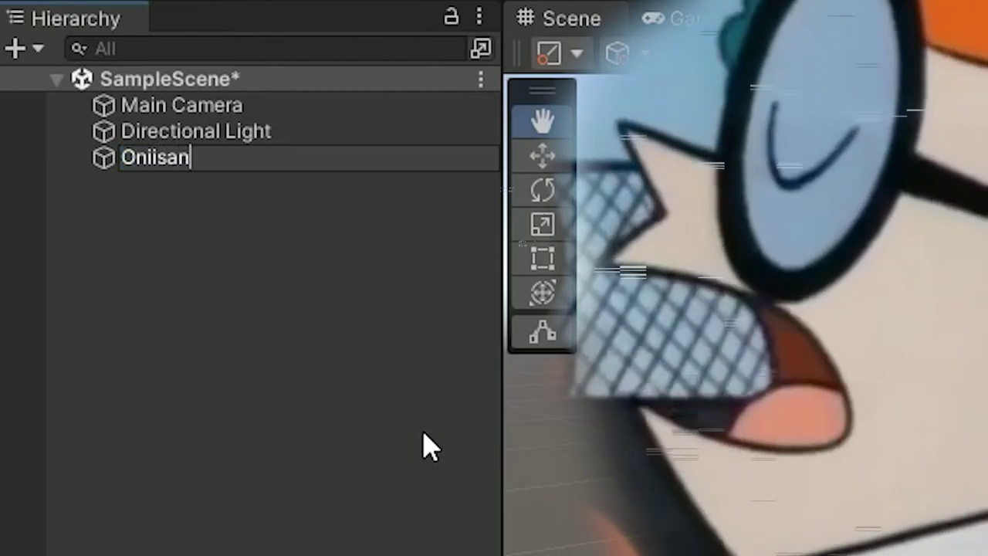
key("Return")
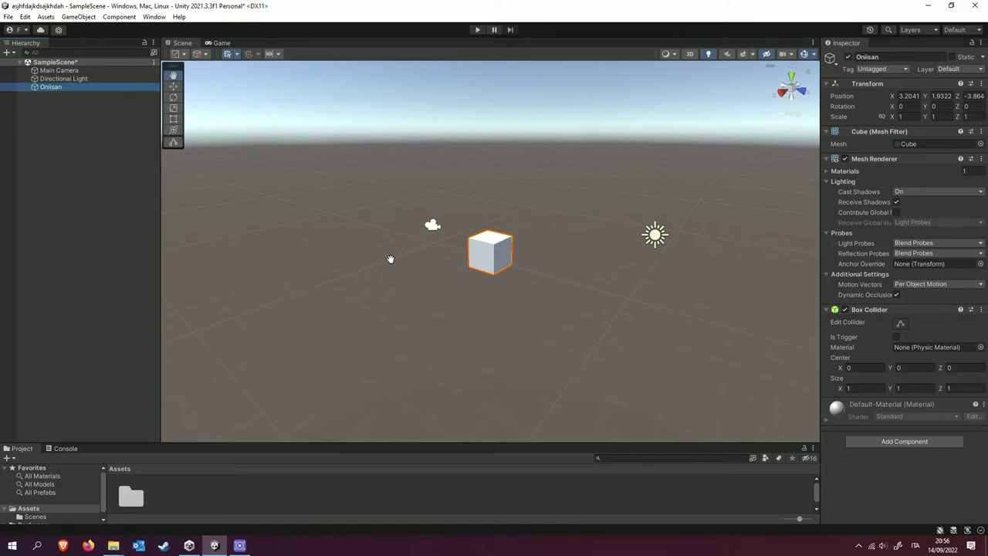
Move Oniisan down and along X to position 2.99, 1.37, -4.44
mouse_move(447, 304)
left_mouse_down()
mouse_move(395, 301)
mouse_move(417, 301)
left_mouse_up()
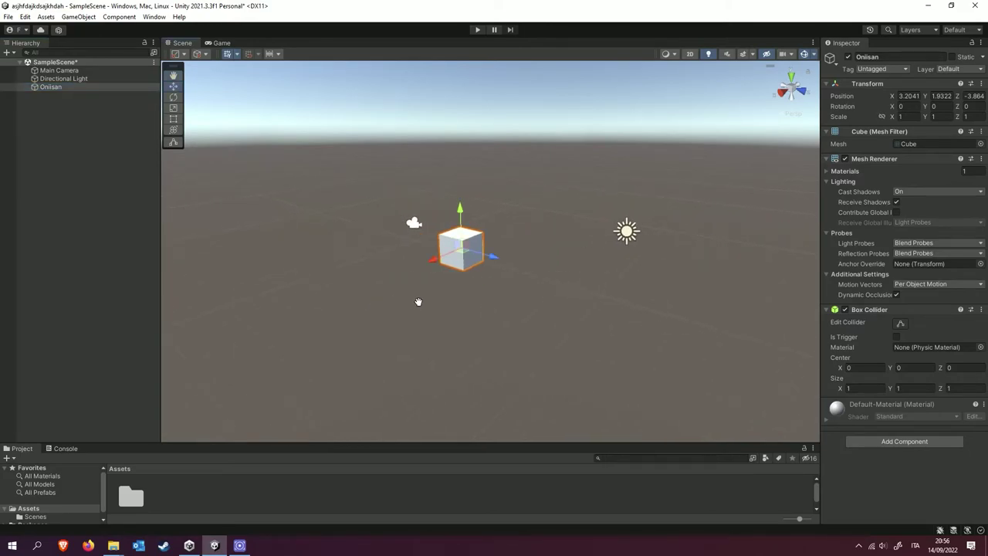
key("q")
left_click_drag(460, 209, 459, 229)
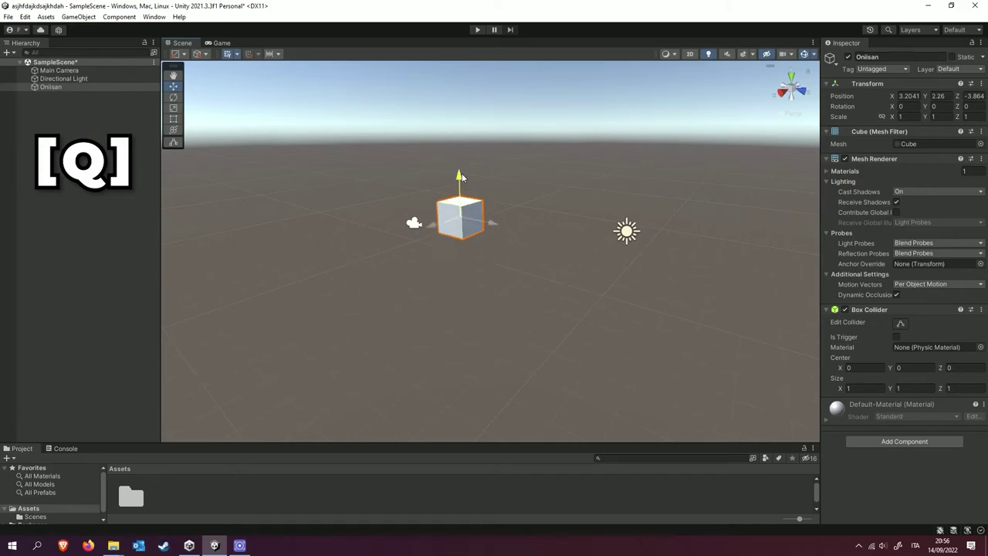
mouse_move(490, 276)
left_mouse_down()
mouse_move(509, 280)
mouse_move(476, 268)
mouse_move(423, 271)
left_mouse_up()
Rotate Oniisan 23.562° on X and scale it to 1.1249 by 1.0476 by 1
key("w")
key("e")
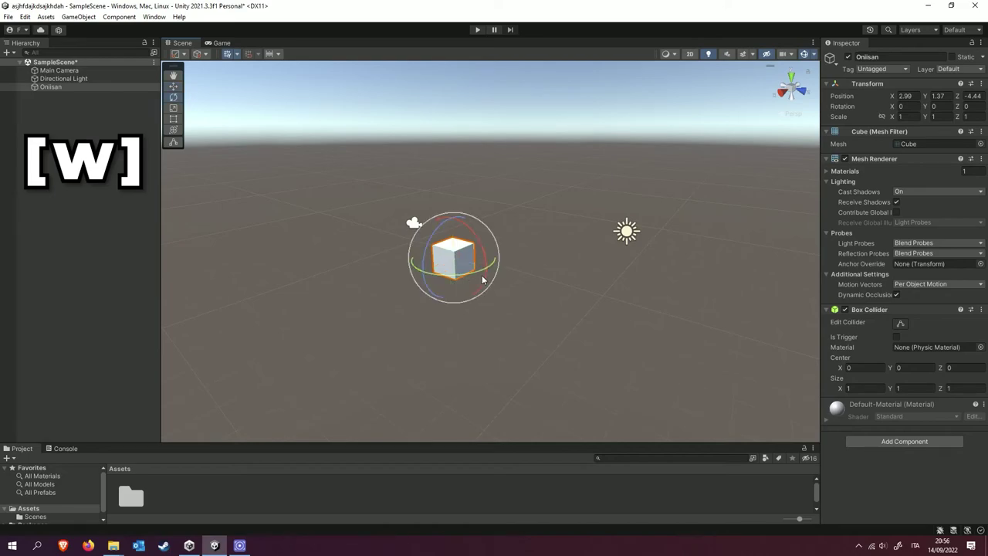
left_click_drag(482, 259, 538, 282)
key("r")
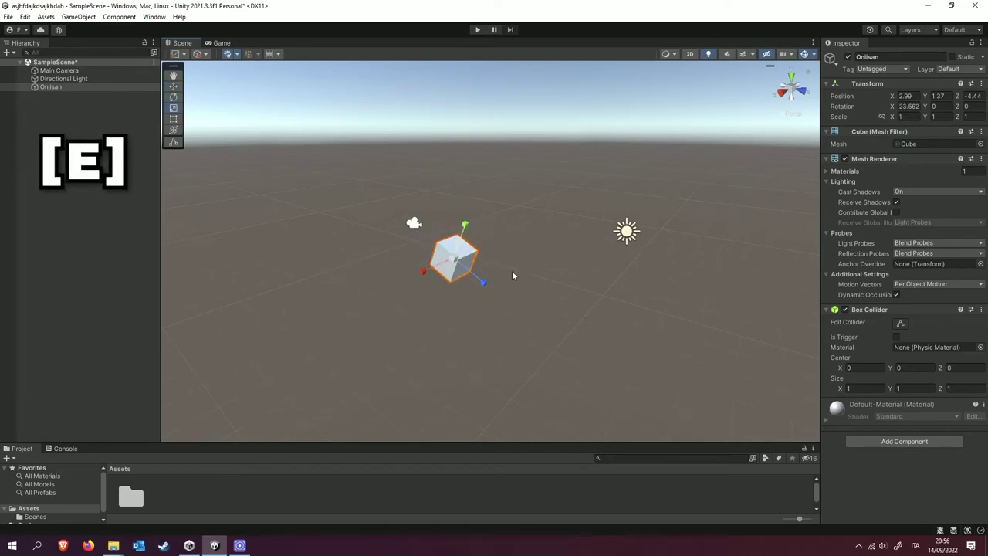
left_click_drag(463, 230, 480, 191)
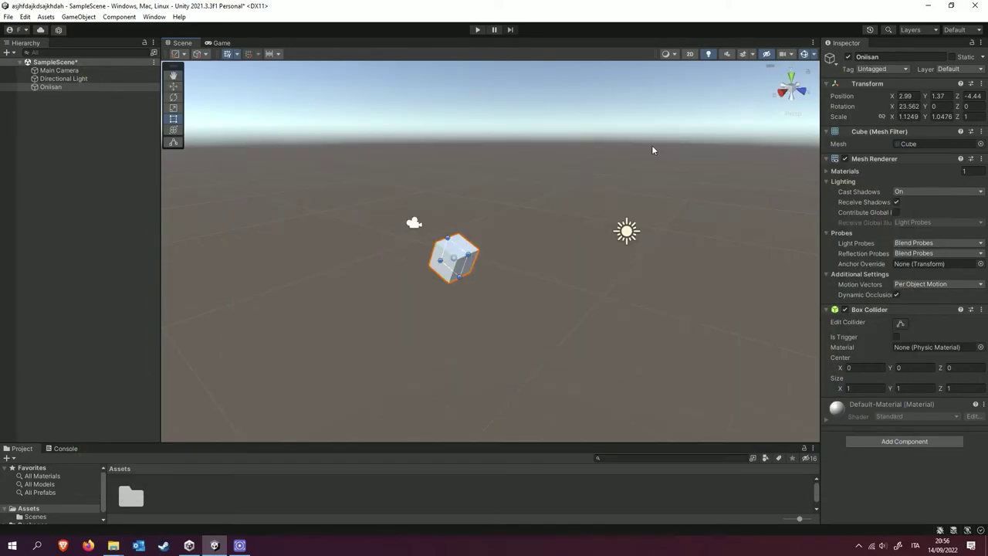
Stretch Oniisan to Y scale 1.4217 in 2D view, then tilt it to 28.53° on X
left_click(693, 54)
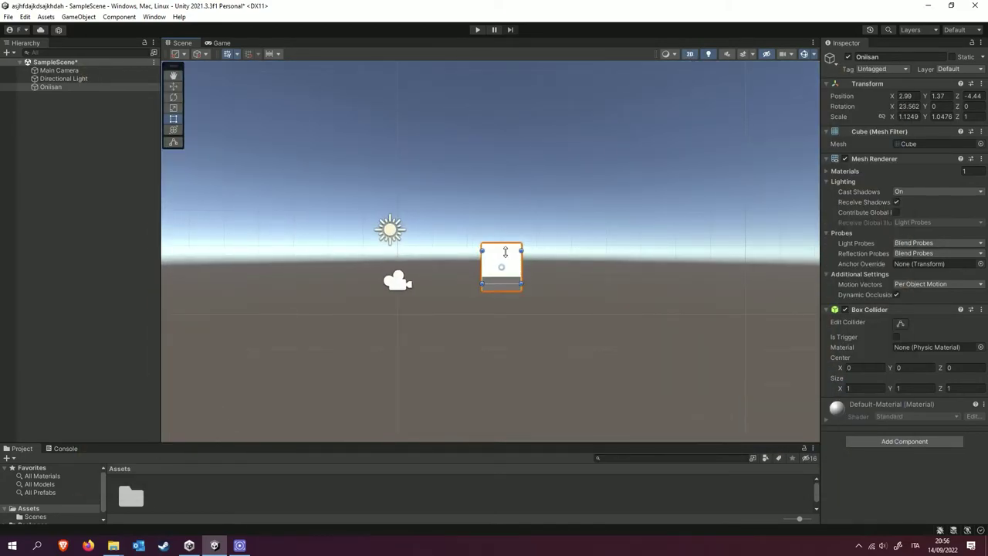
left_click_drag(505, 252, 499, 245)
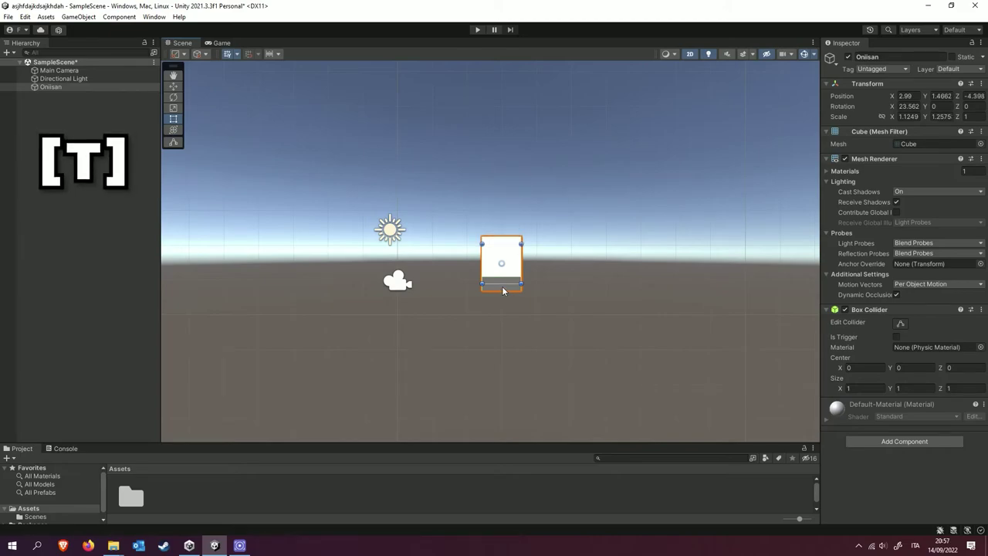
left_click_drag(503, 290, 502, 312)
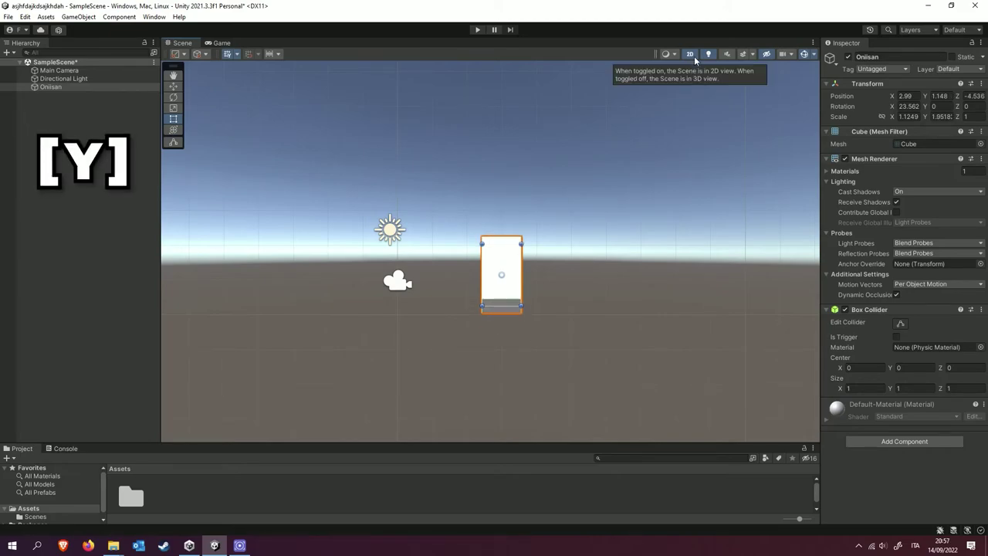
left_click(694, 58)
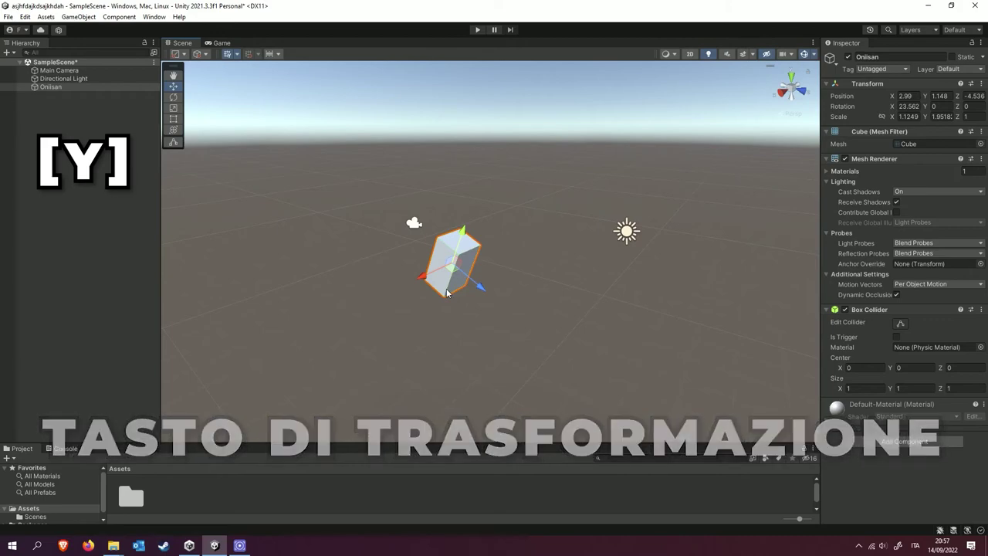
key("t")
key("y")
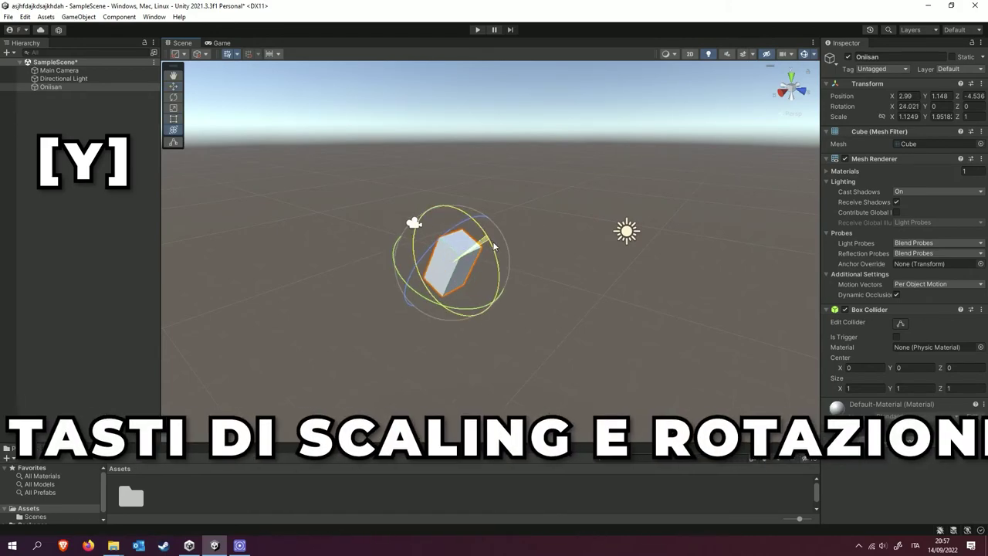
mouse_move(487, 240)
left_mouse_down()
mouse_move(479, 204)
mouse_move(466, 243)
mouse_move(477, 219)
left_mouse_up()
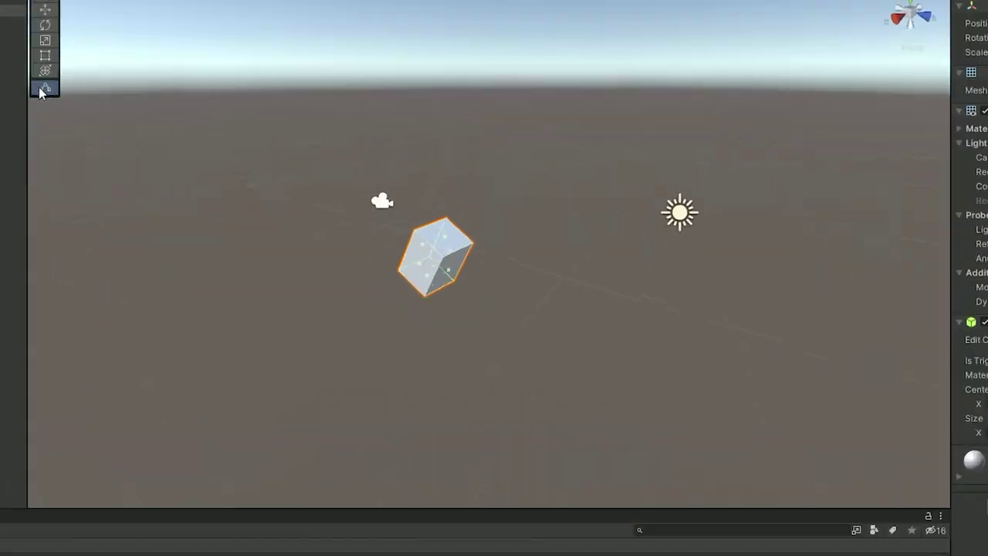
Drag Oniisan's Box Collider top up to size Y 2.143013 and center Y 0.5715107
scroll(461, 273, "up", 1)
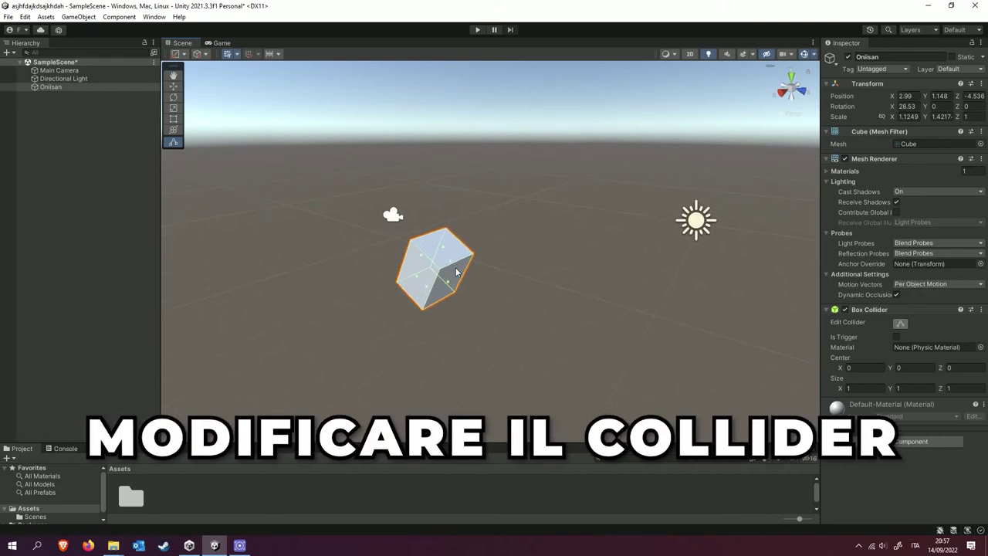
left_click_drag(446, 257, 480, 192)
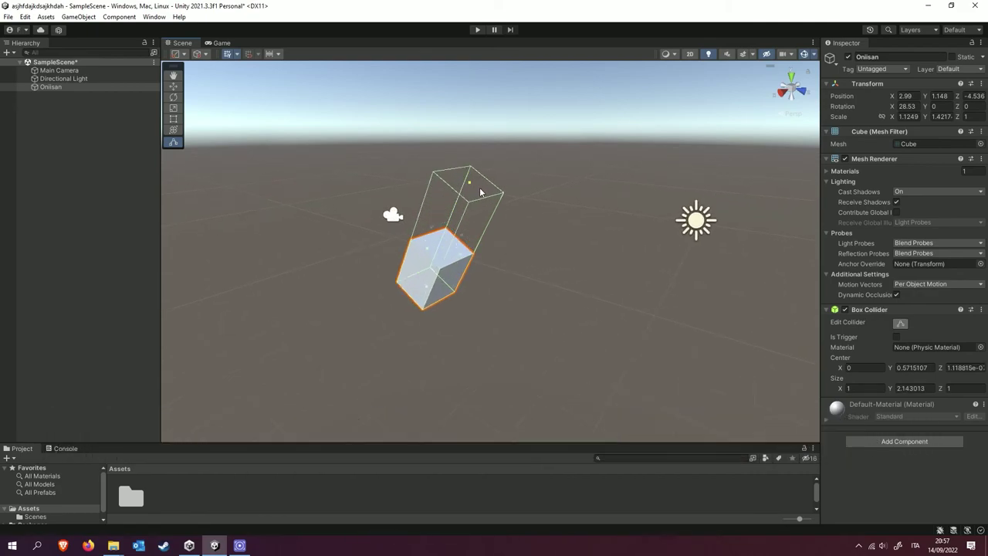